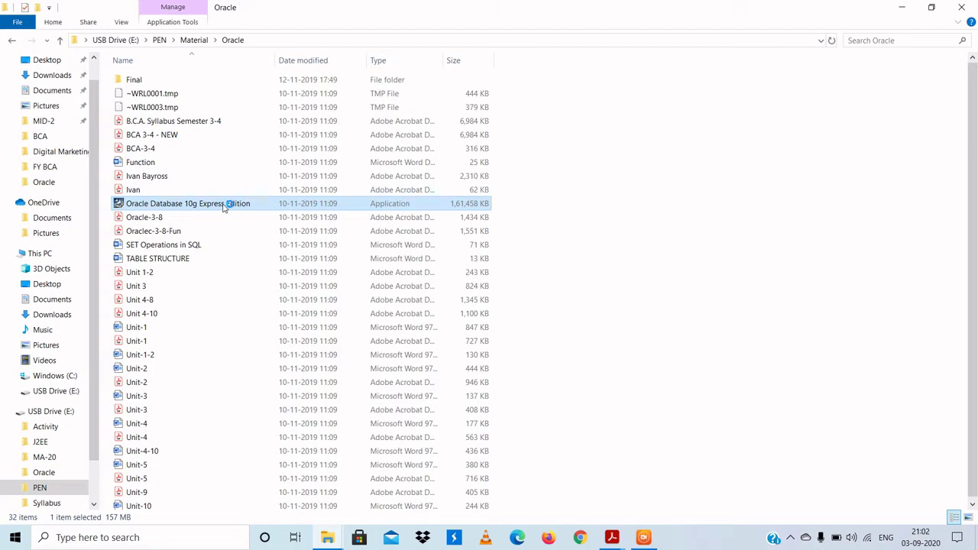
Step: Minimize File Explorer to show page 11 of BCA-3-4.pdf in Acrobat Reader
click(902, 8)
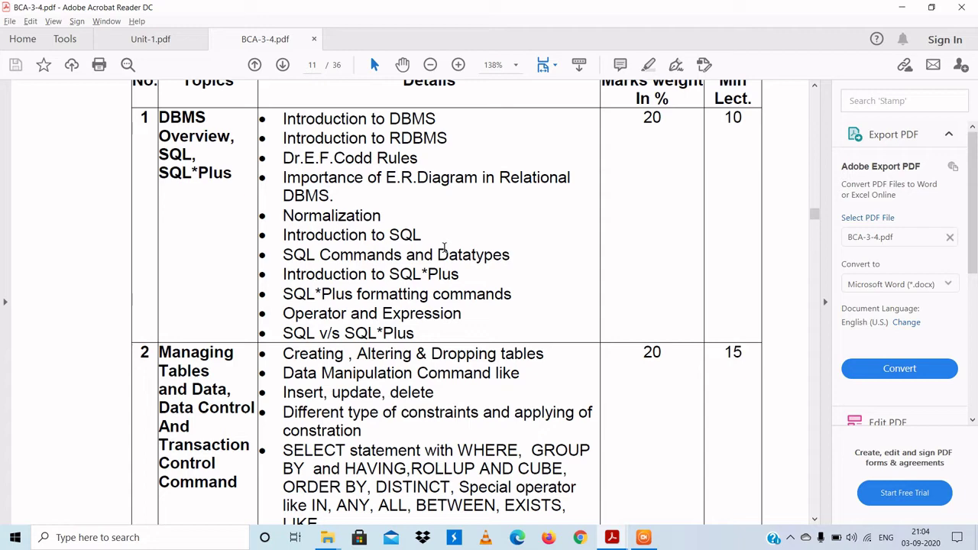
Step: Switch to the installer, accept the license terms, and keep the C:\oraclexe destination folder
key(alt+Tab)
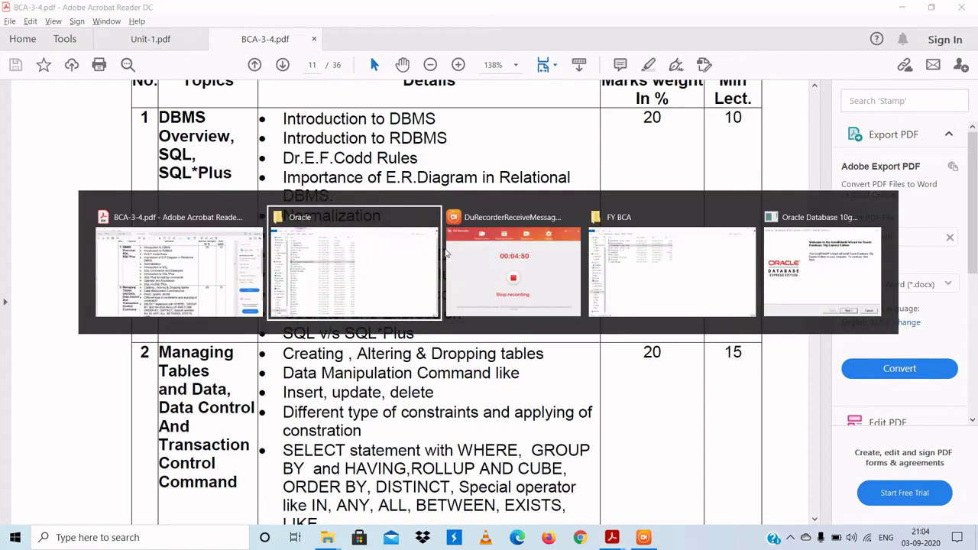
key(alt+Tab)
key(alt+Tab)
key(alt+Tab)
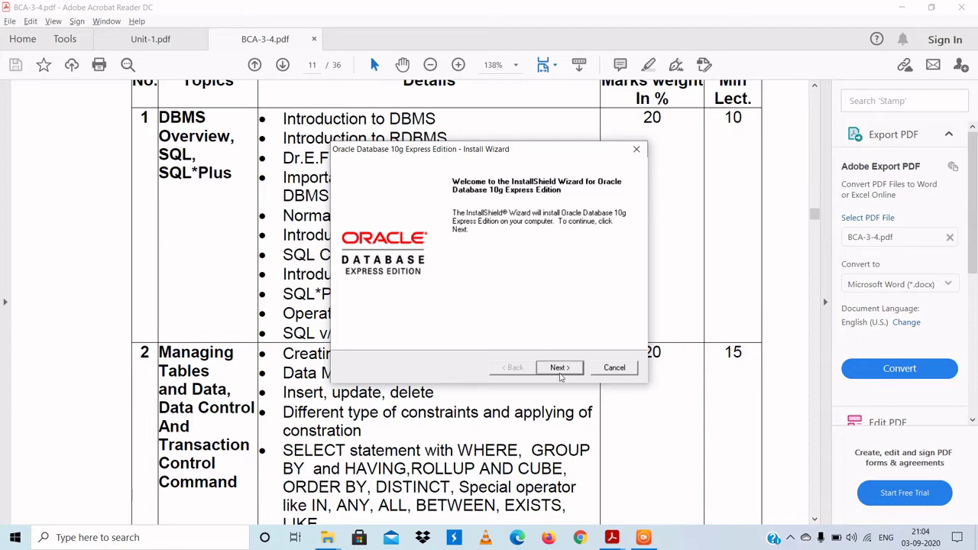
click(560, 373)
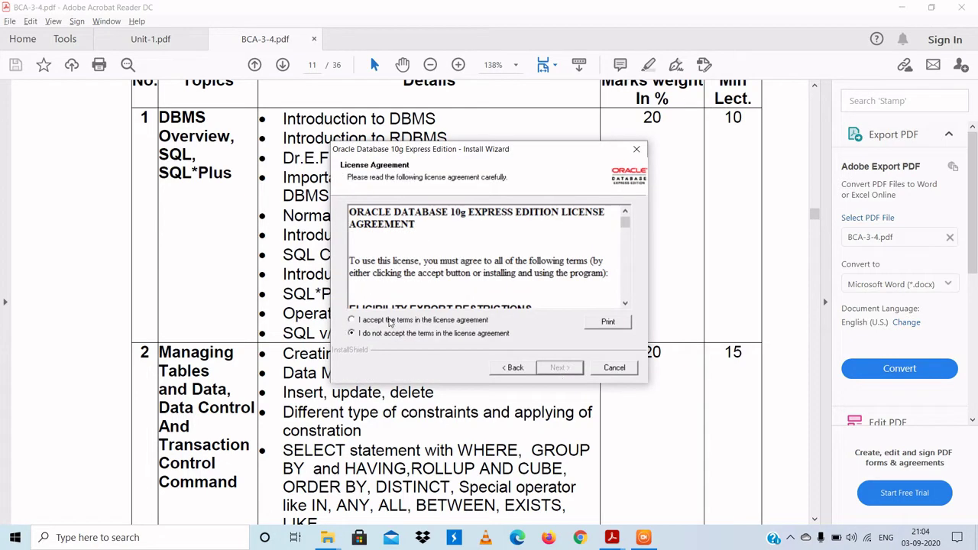
click(388, 322)
click(561, 370)
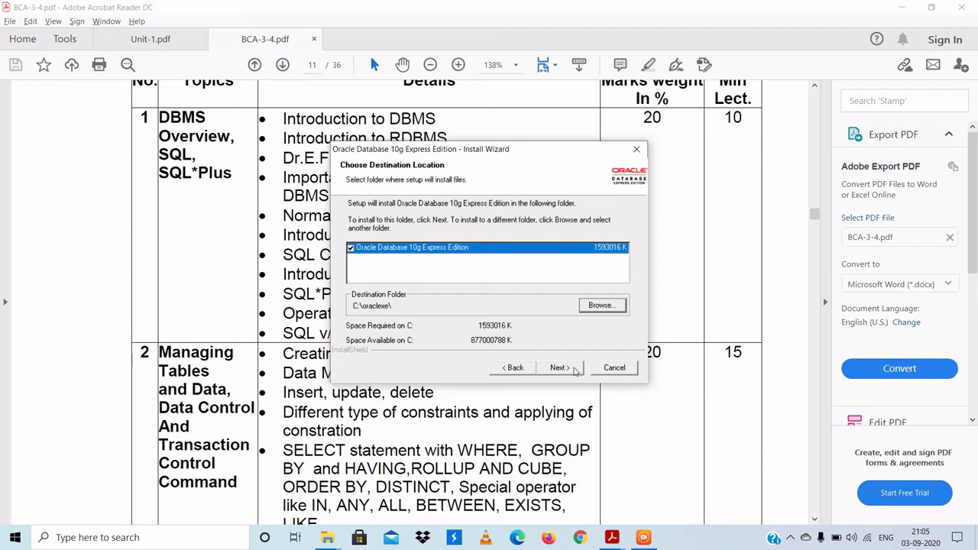
click(570, 369)
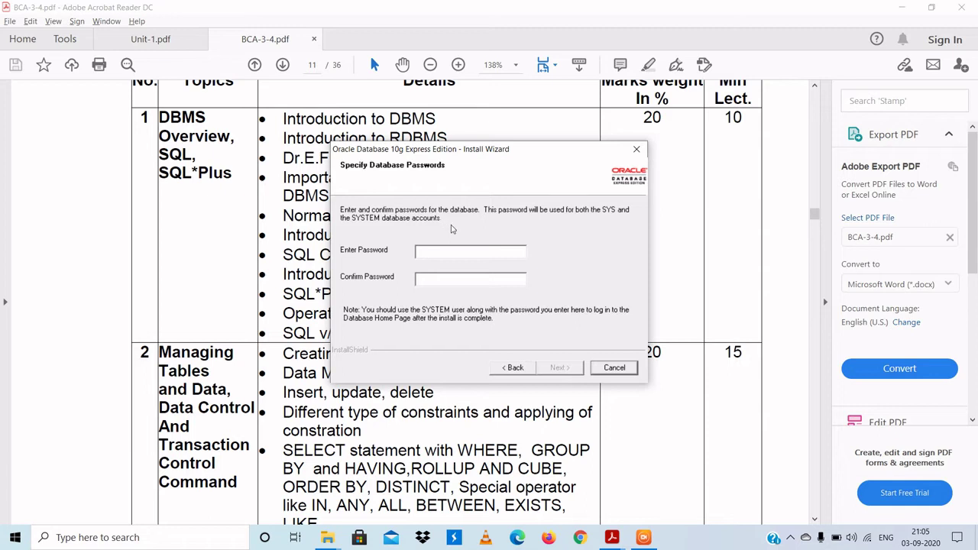
Step: Enter and confirm the SYS/SYSTEM database password, then continue to the Summary page
click(438, 252)
text(systemsystem)
click(569, 370)
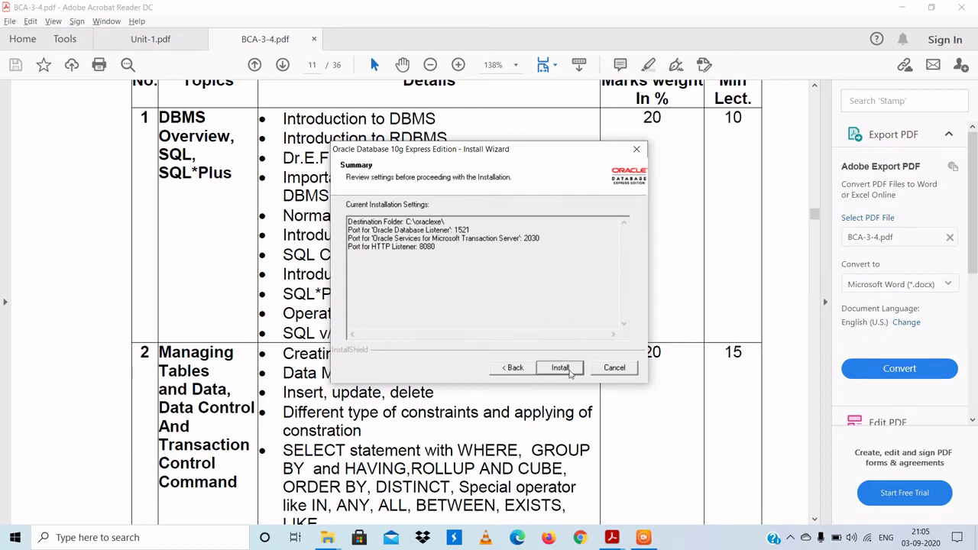
Step: Start the Oracle XE installation into C:\oraclexe with ports 1521, 2030 and 8080
click(560, 369)
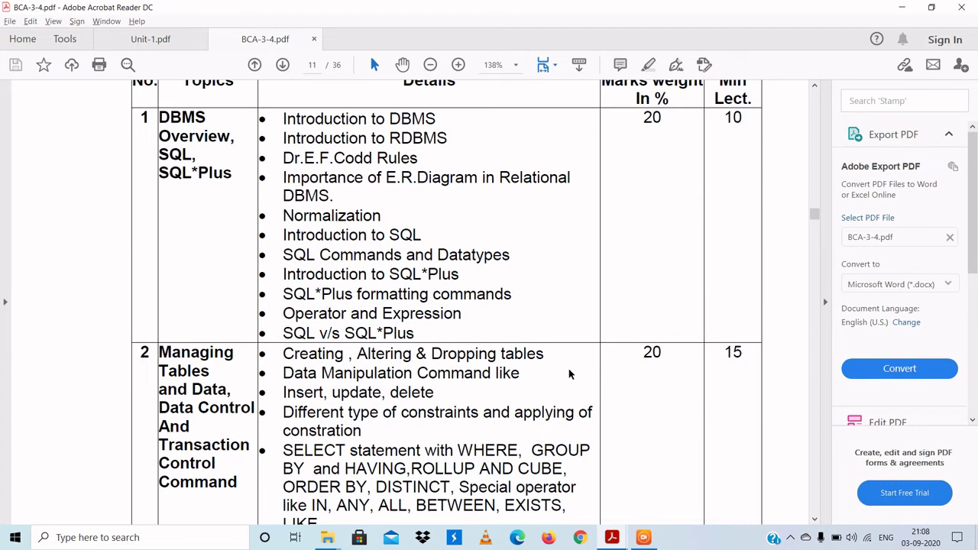
Step: Return to the installer and finish it without launching the Database homepage
key(alt+Tab)
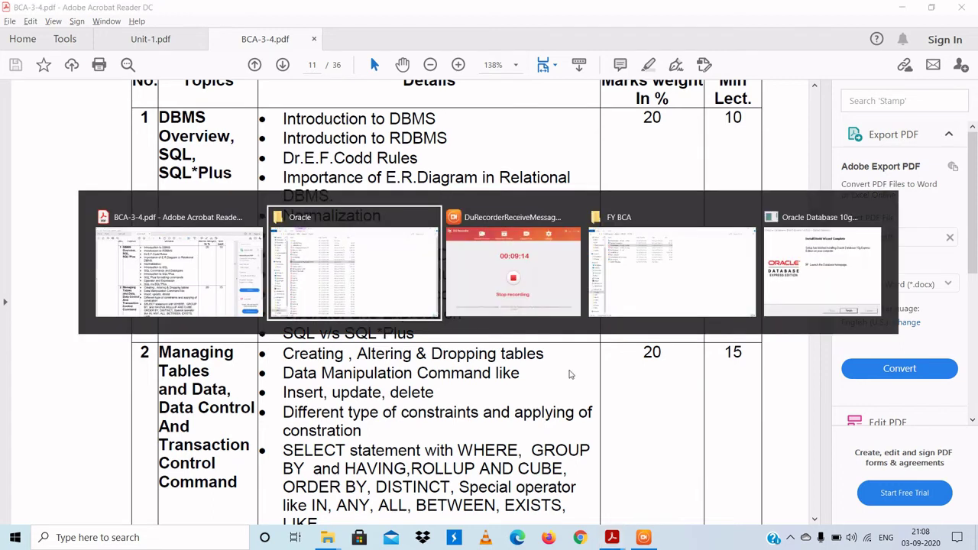
key(alt+Tab)
key(alt+Tab)
key(alt+Tab)
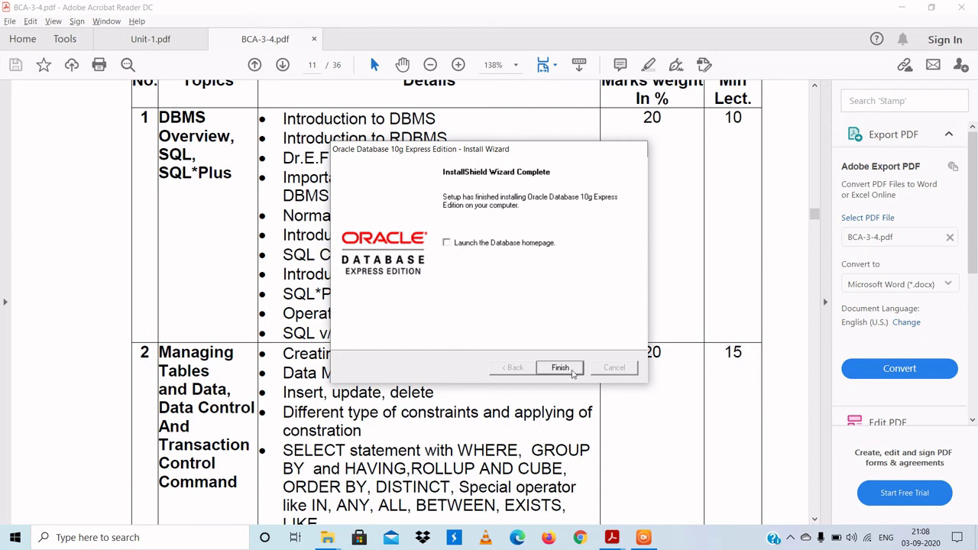
click(569, 372)
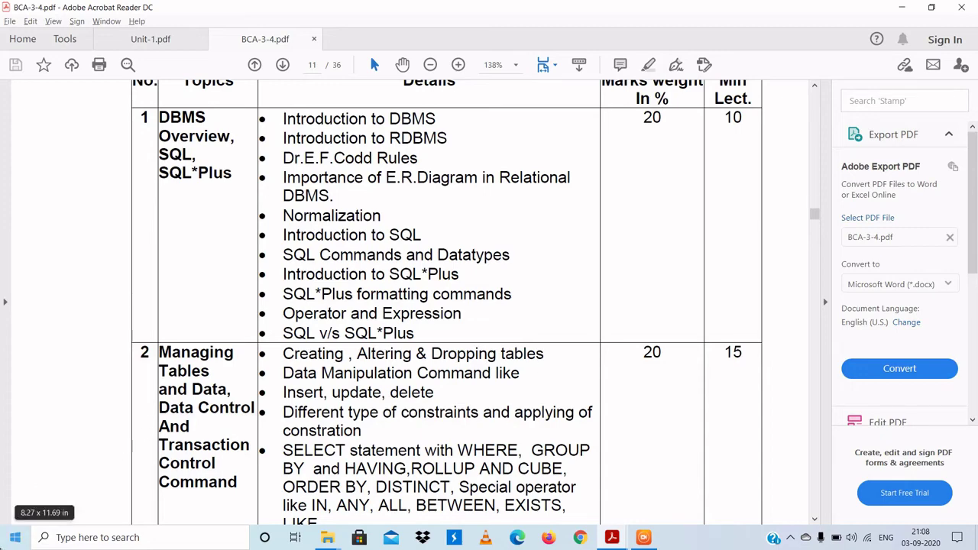
click(13, 543)
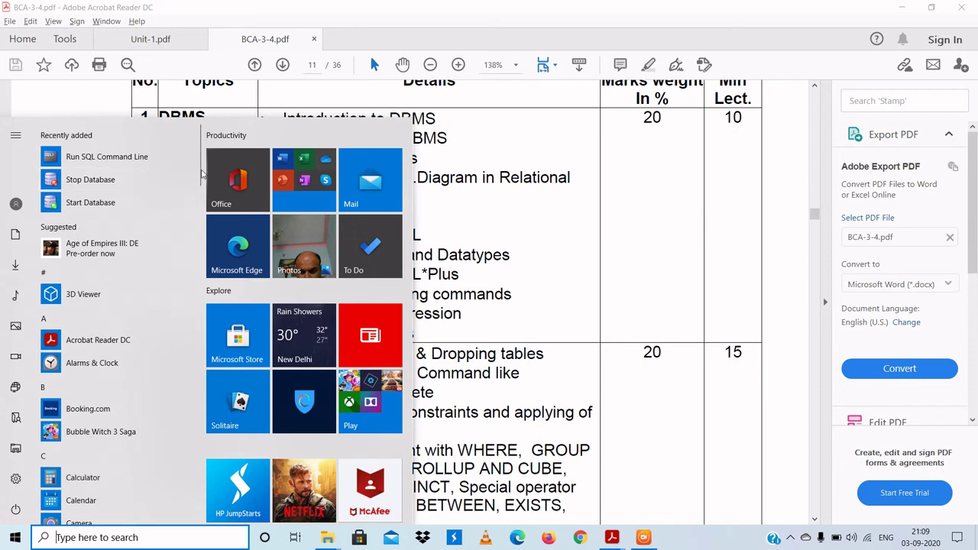
Step: Scroll the Start menu to the O section and expand the Oracle Database 10g Express Edition folder
drag(202, 174, 196, 405)
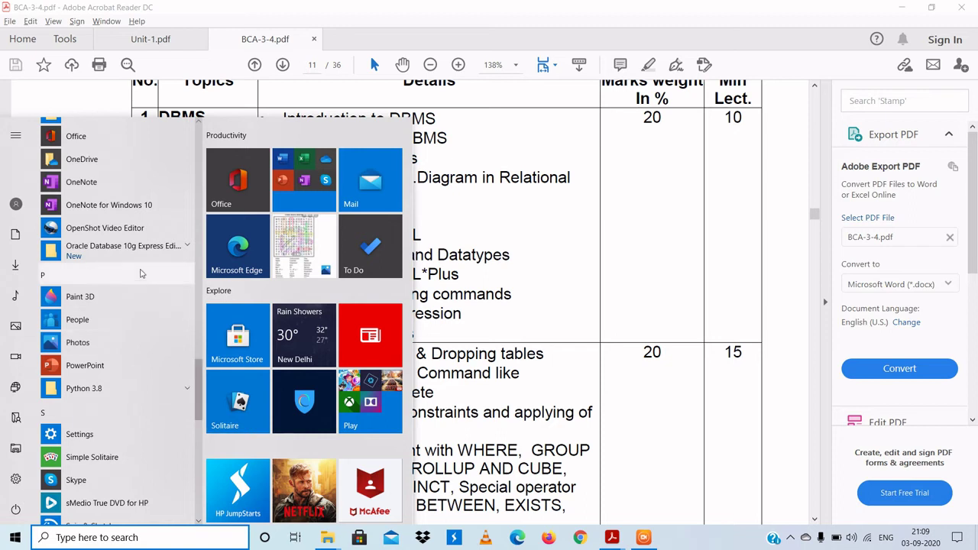
click(167, 249)
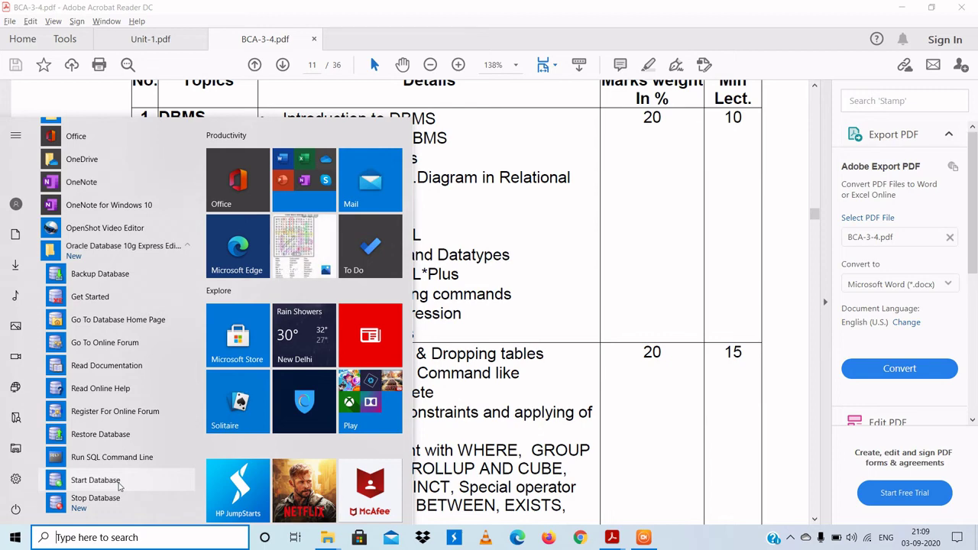
Step: Run Start Database, list the server BIN folder's 296 files with dir, and maximize the console
click(119, 482)
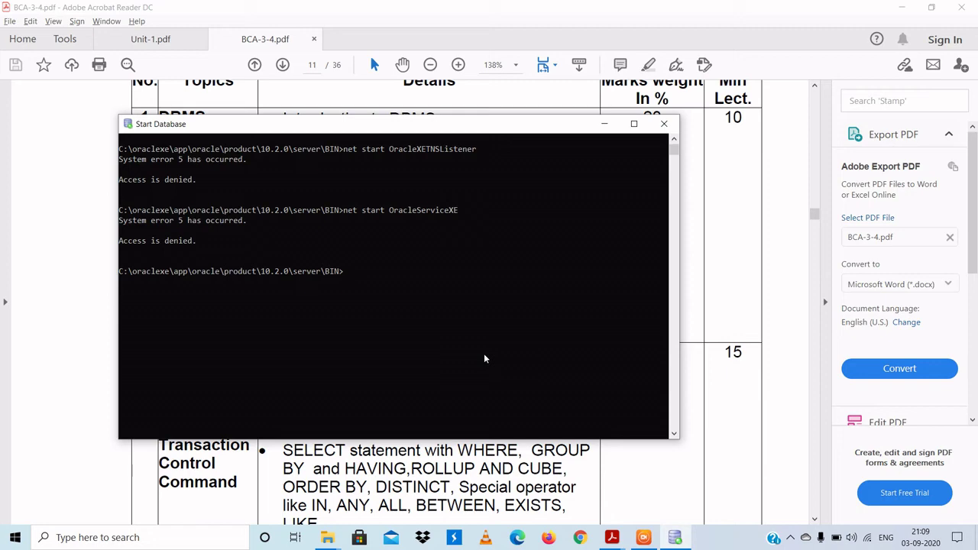
text(dir)
key(Return)
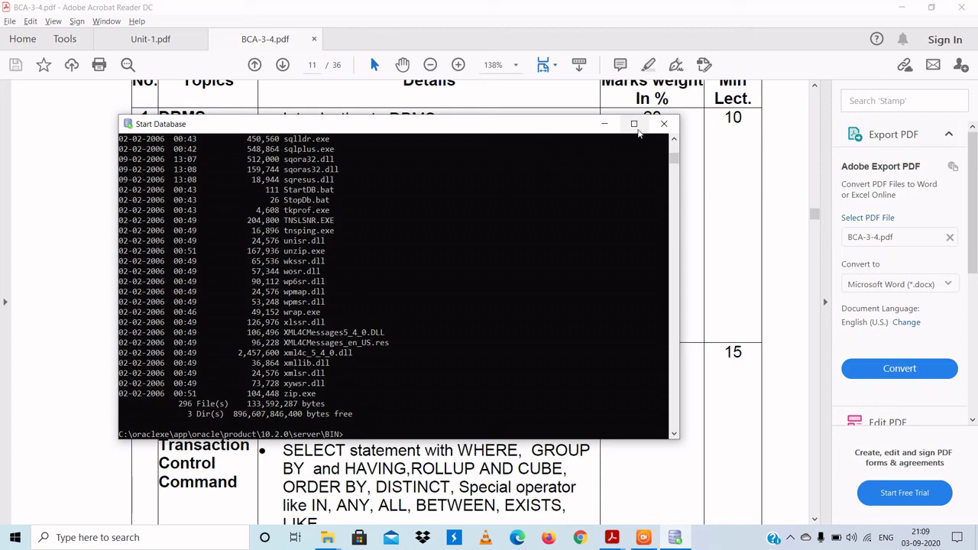
click(633, 124)
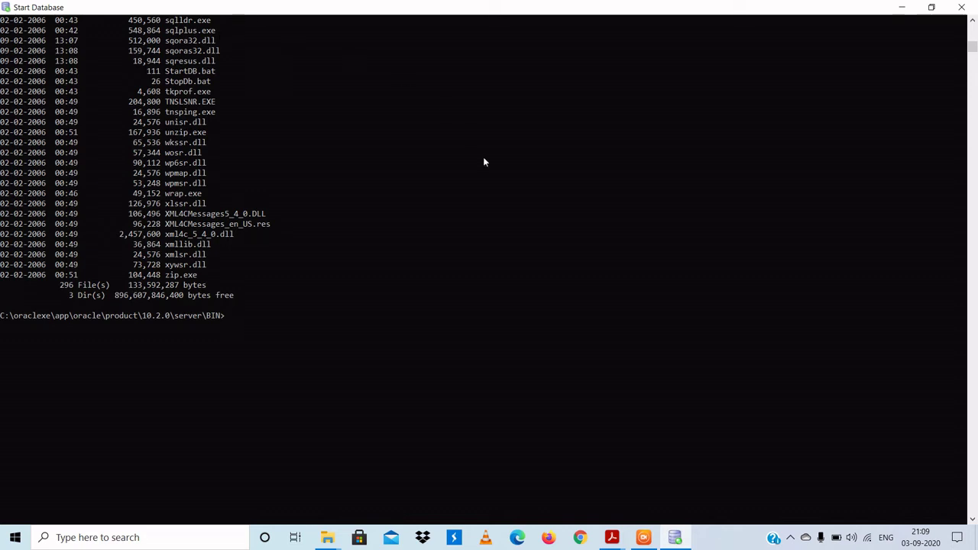
Step: Type sqlplus at the server BIN prompt without running it
text(sqlplus)
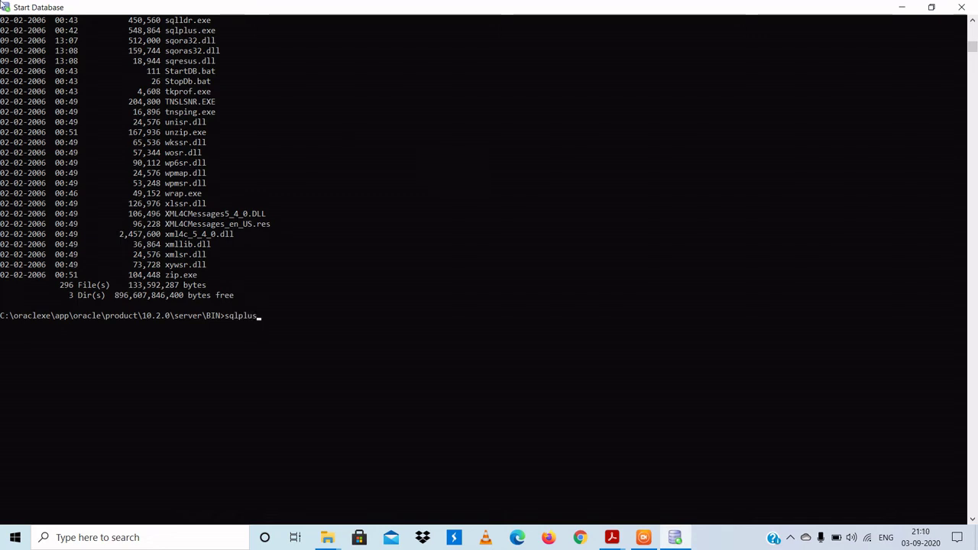
Step: Set the console font to Consolas size 18 and dismiss the Error Updating Shortcut message
click(7, 8)
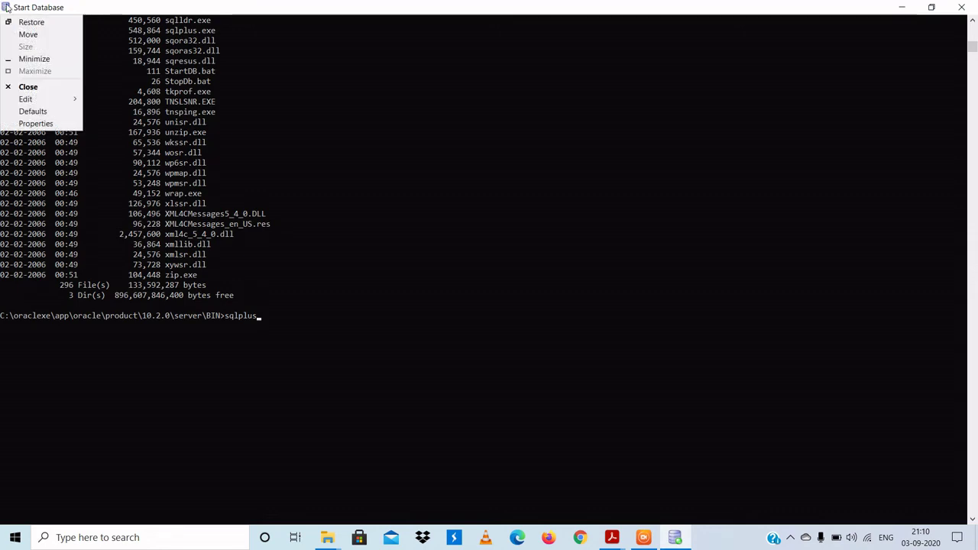
click(27, 123)
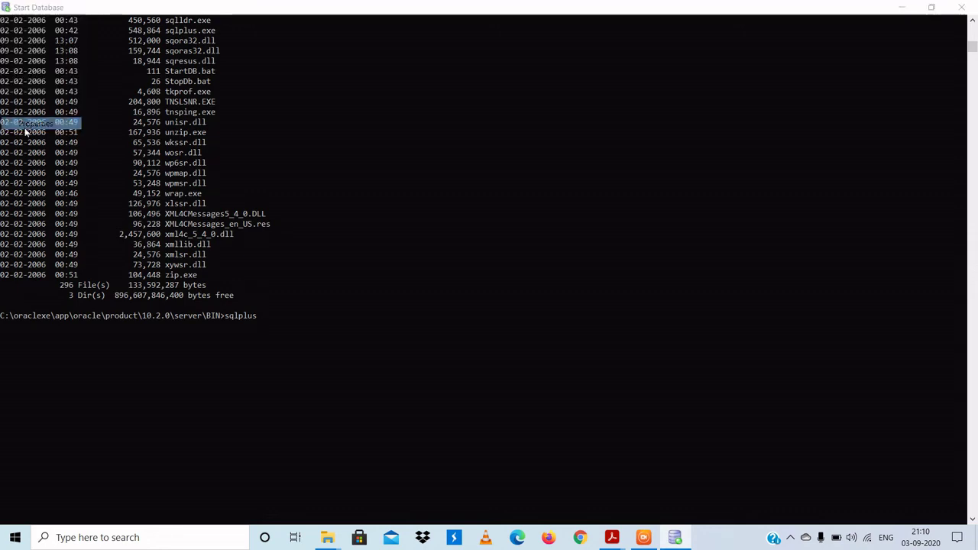
click(67, 36)
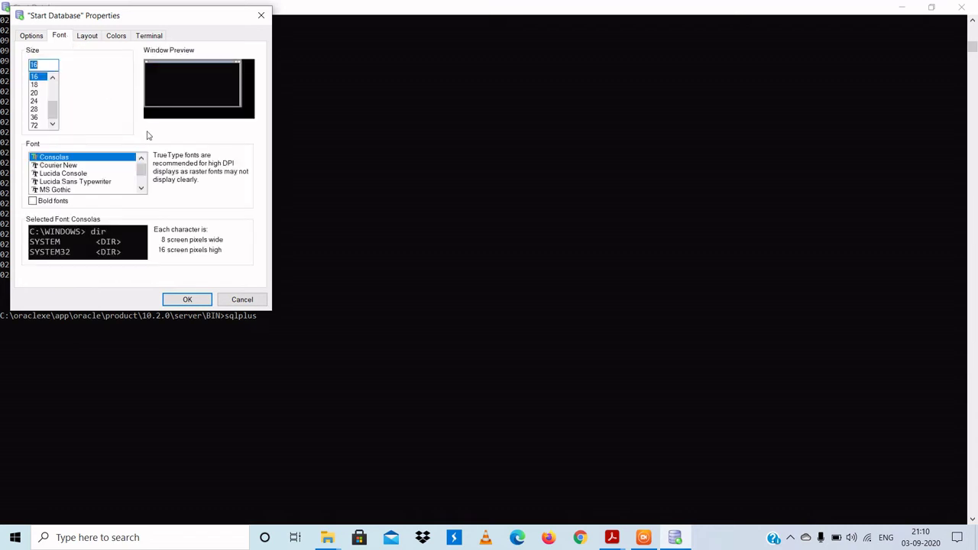
click(34, 101)
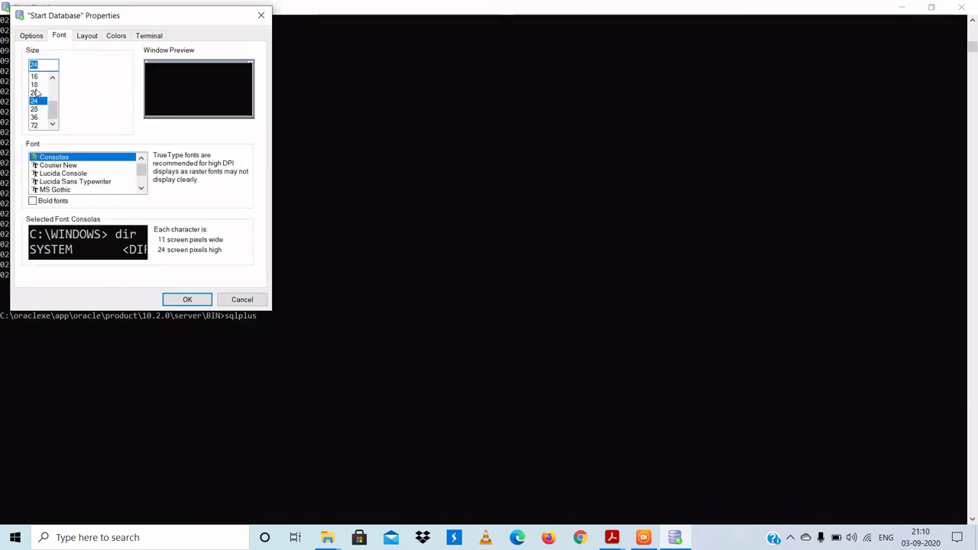
click(34, 85)
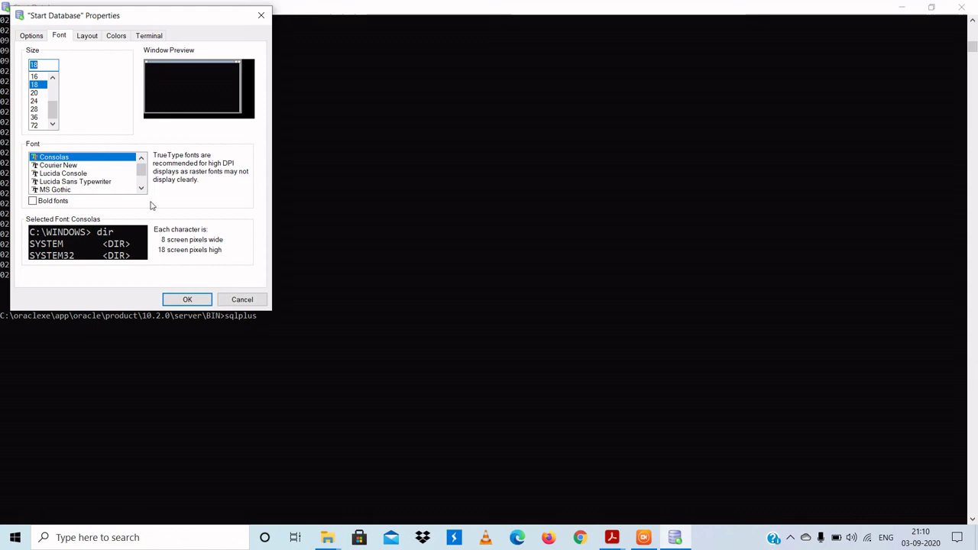
click(187, 299)
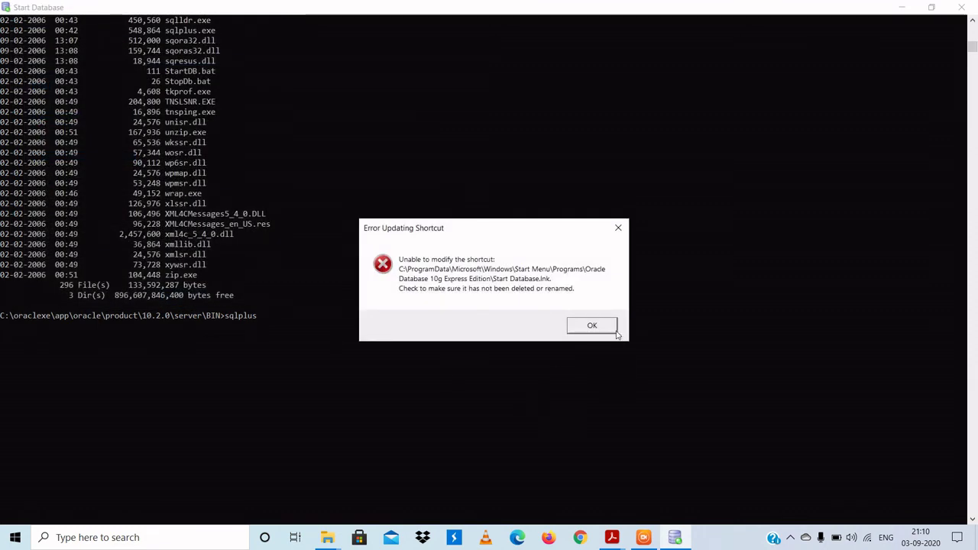
click(591, 326)
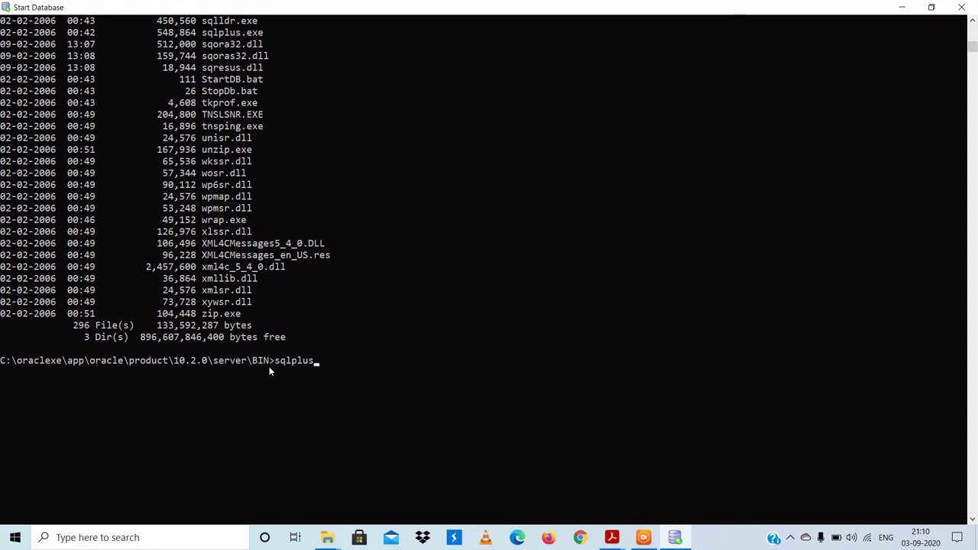
Step: Refocus the console and run sqlplus to reach the SQL*Plus 10.2.0.1.0 user-name prompt
click(15, 538)
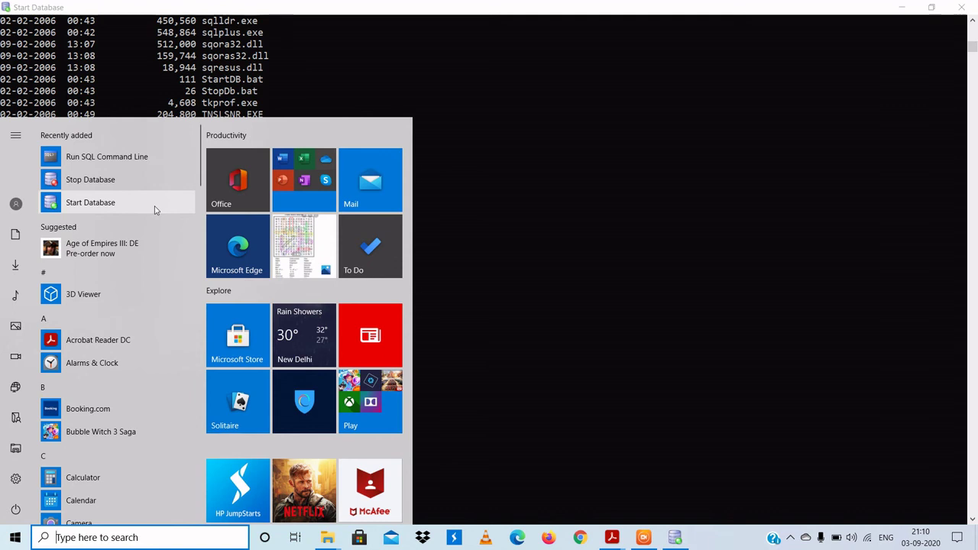
click(562, 169)
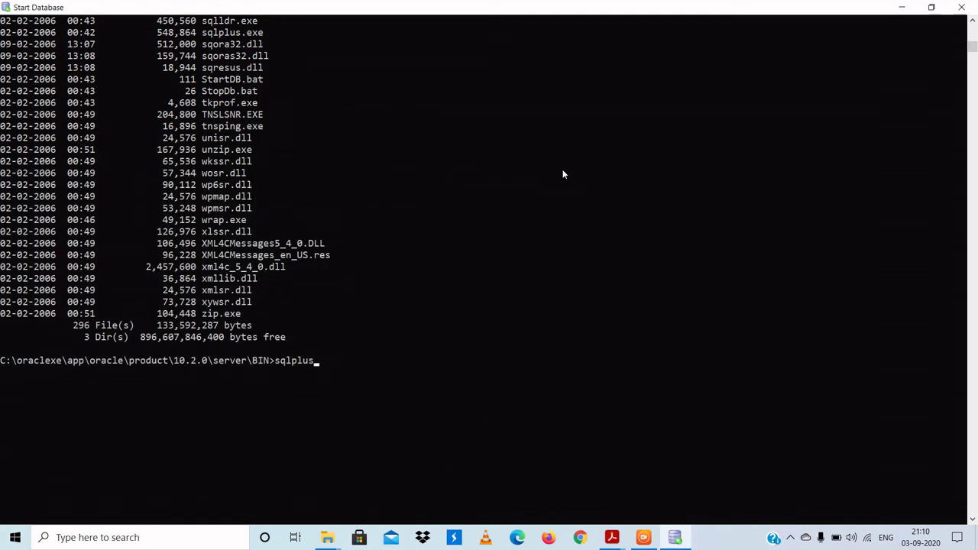
key(Return)
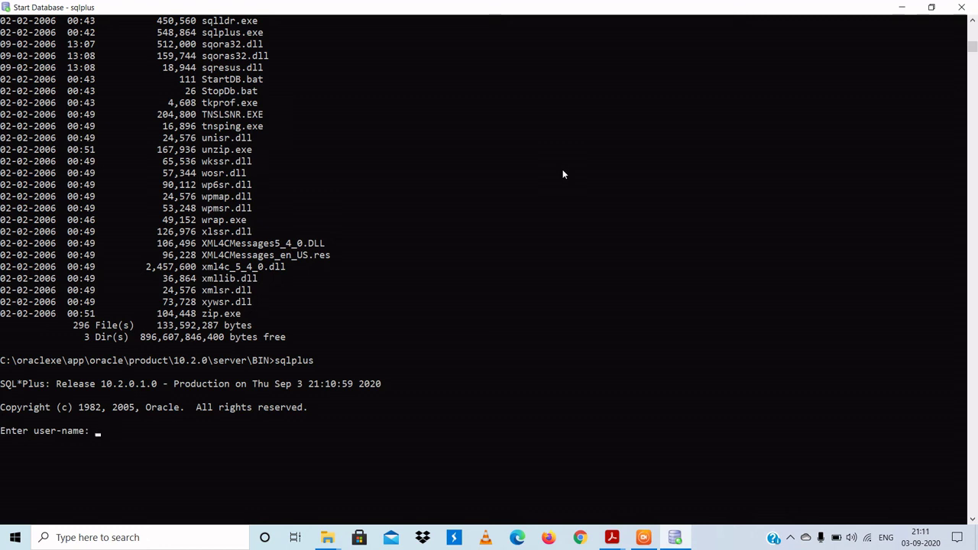
Step: Log in to SQL*Plus as user system, then run clear screen for a fresh SQL> prompt
text(system)
key(Return)
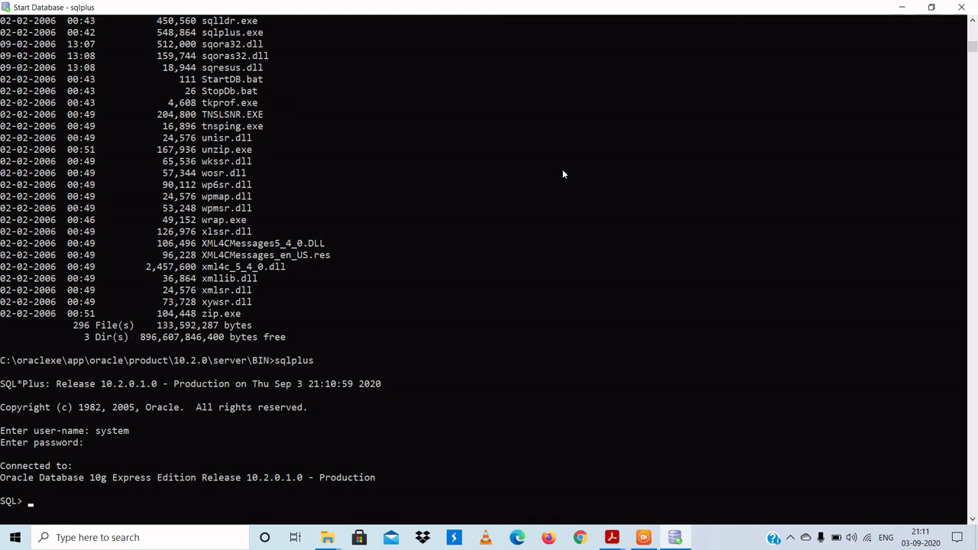
text(clear screen)
key(Return)
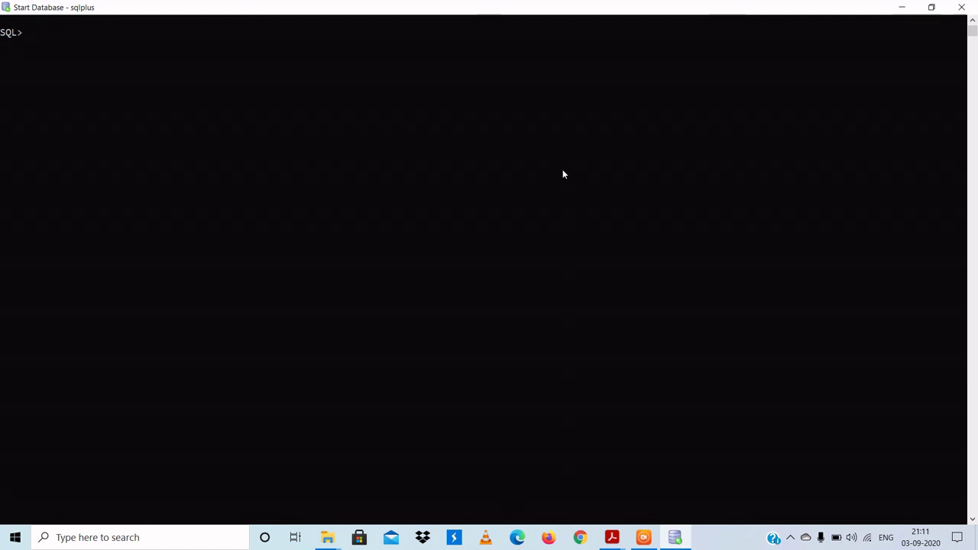
Step: Run select * from tab; to list the 158 tables, views and synonyms available to system
text(select *from tab;)
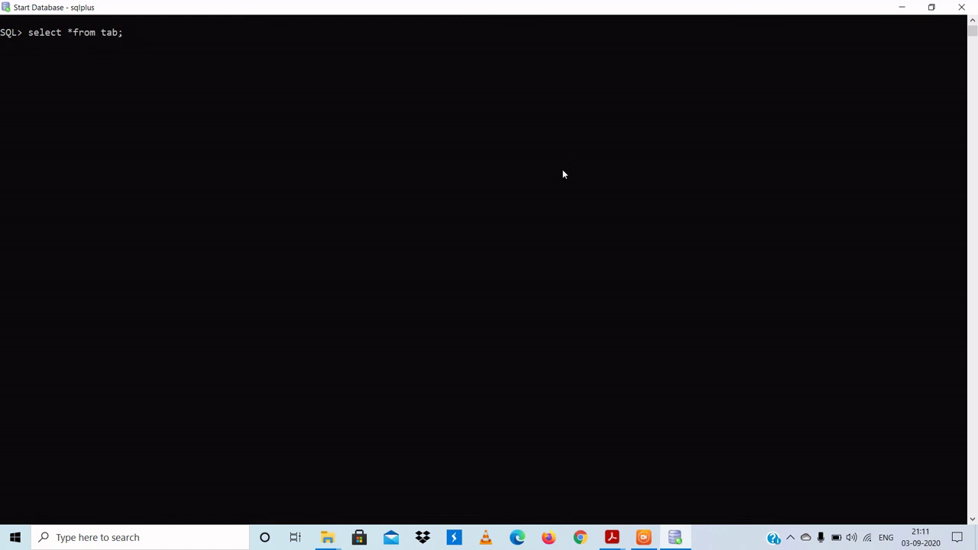
key(Return)
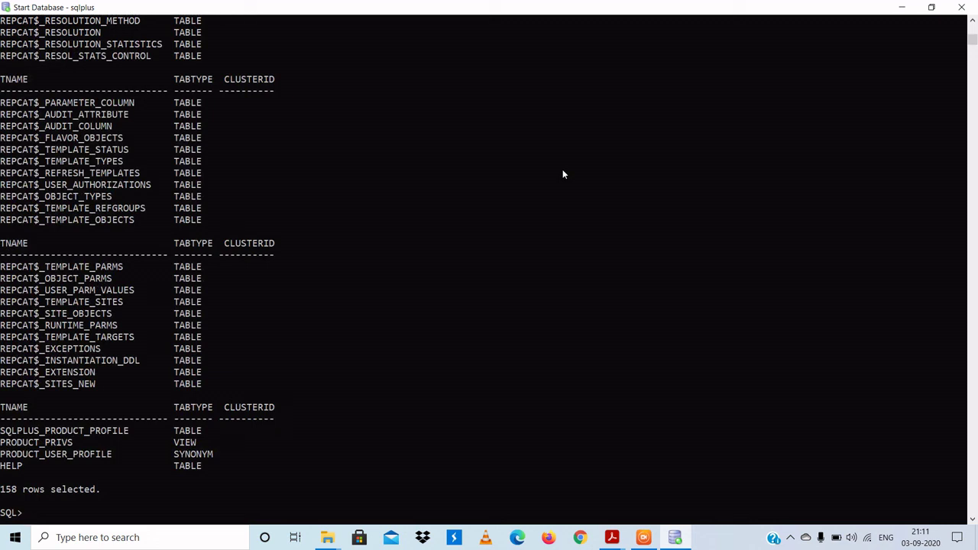
Step: Clear the query output with clear scr and switch to the DU Recorder window
text(clear scr)
key(Return)
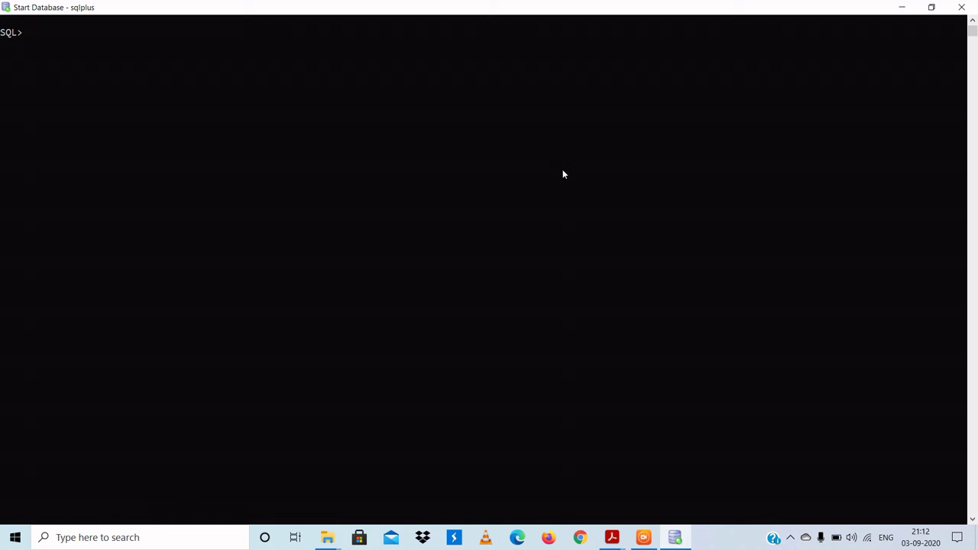
key(alt+Tab)
key(alt+Tab)
key(alt+Tab)
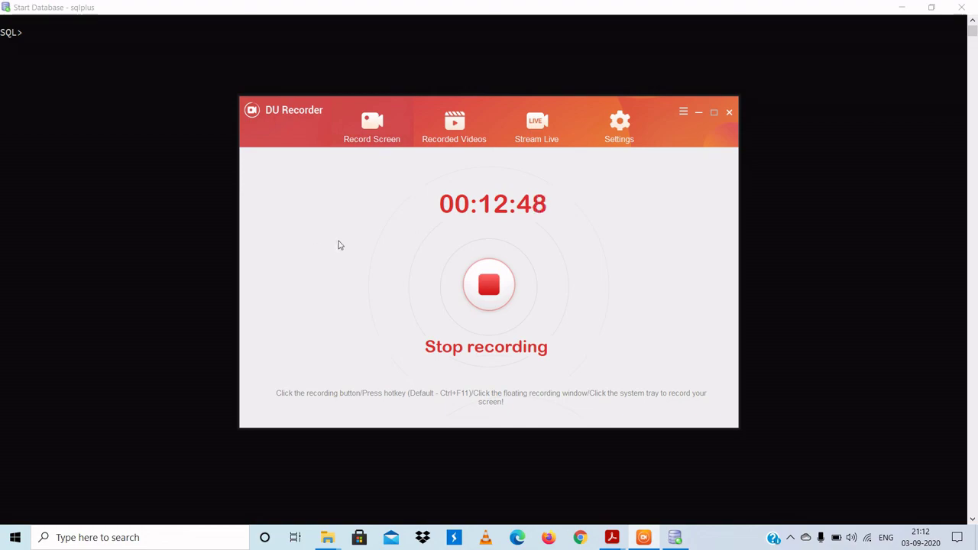